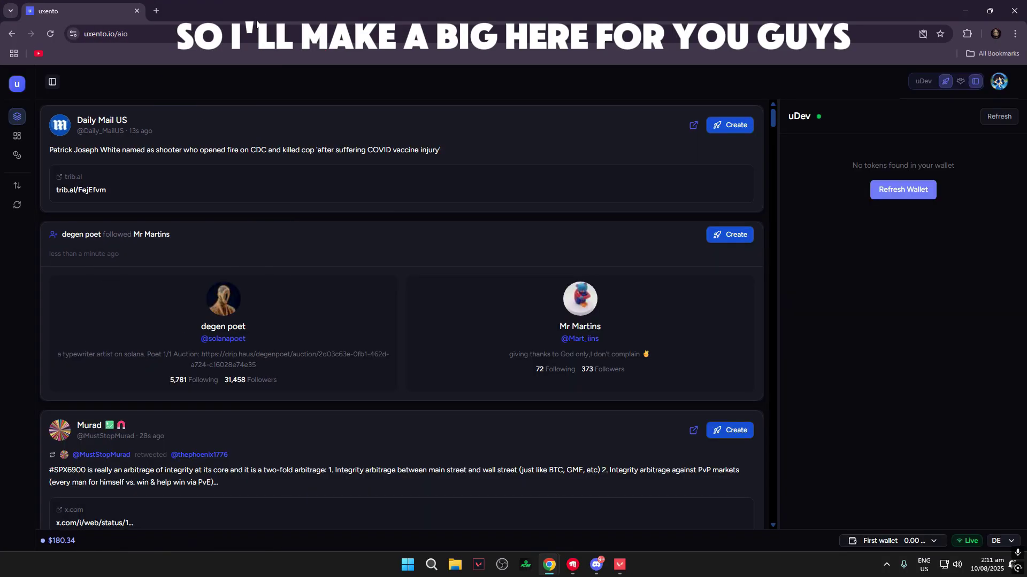
# - Scroll up and down through the uxento live tweet feed to review recent posts
pyautogui.scroll(-15, 258, 316)
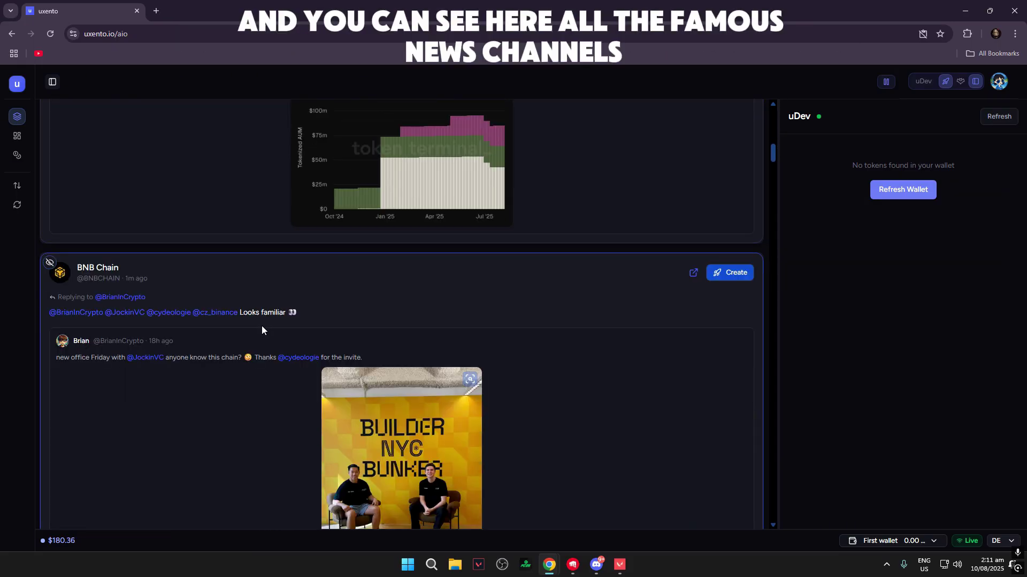
pyautogui.scroll(3, 265, 331)
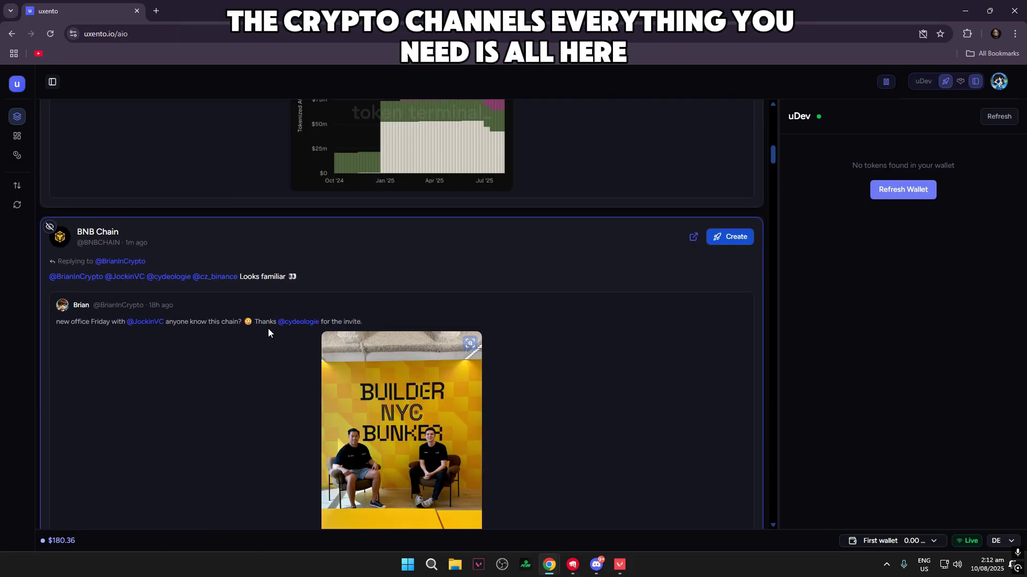
pyautogui.scroll(-6, 268, 330)
pyautogui.scroll(10, 288, 358)
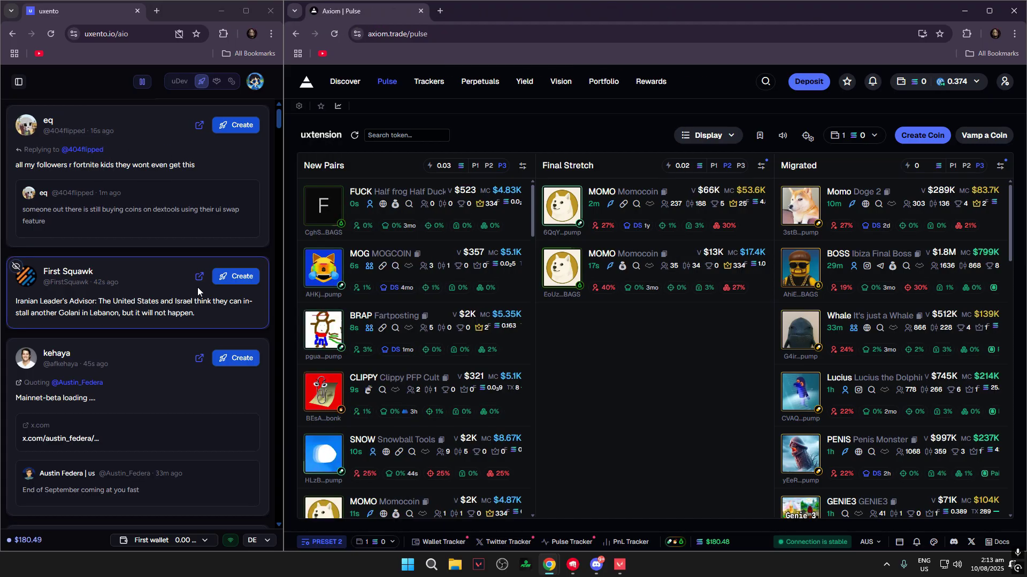
# - Start a coin from the First Squawk post, try Bags then Bonk, check the wallet list, and close the form
pyautogui.click(235, 276)
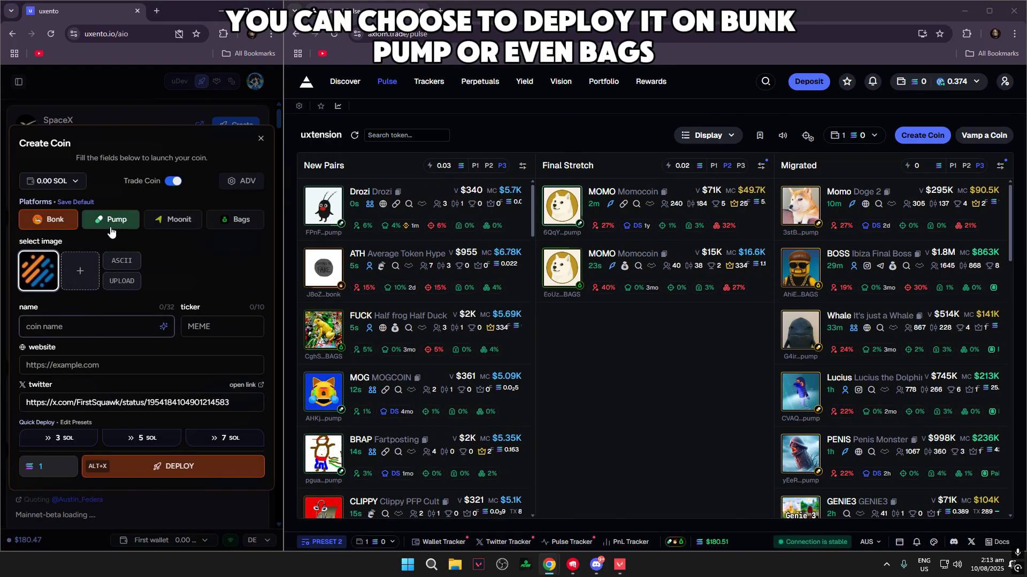
pyautogui.click(235, 219)
pyautogui.click(49, 220)
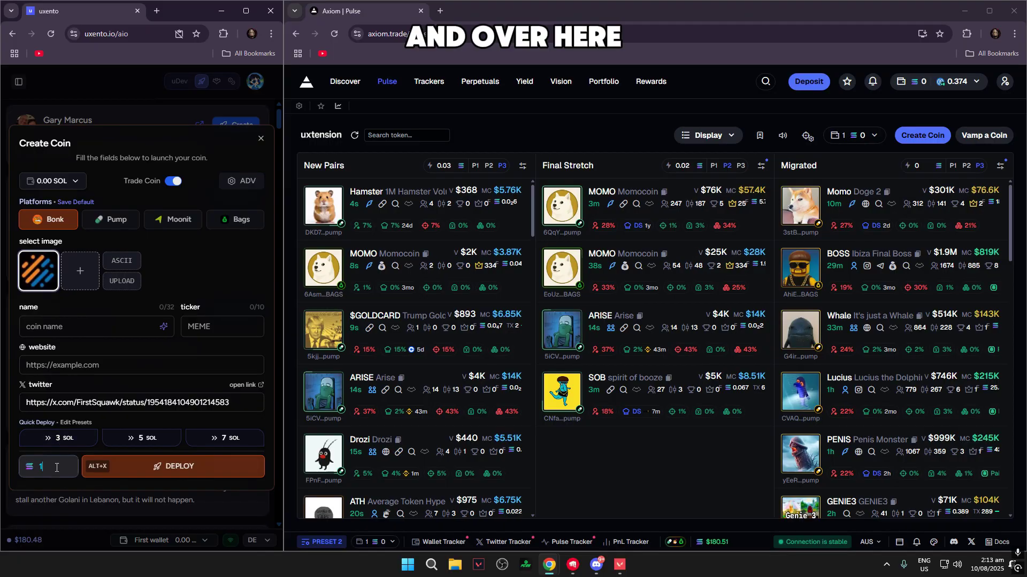
pyautogui.click(17, 456)
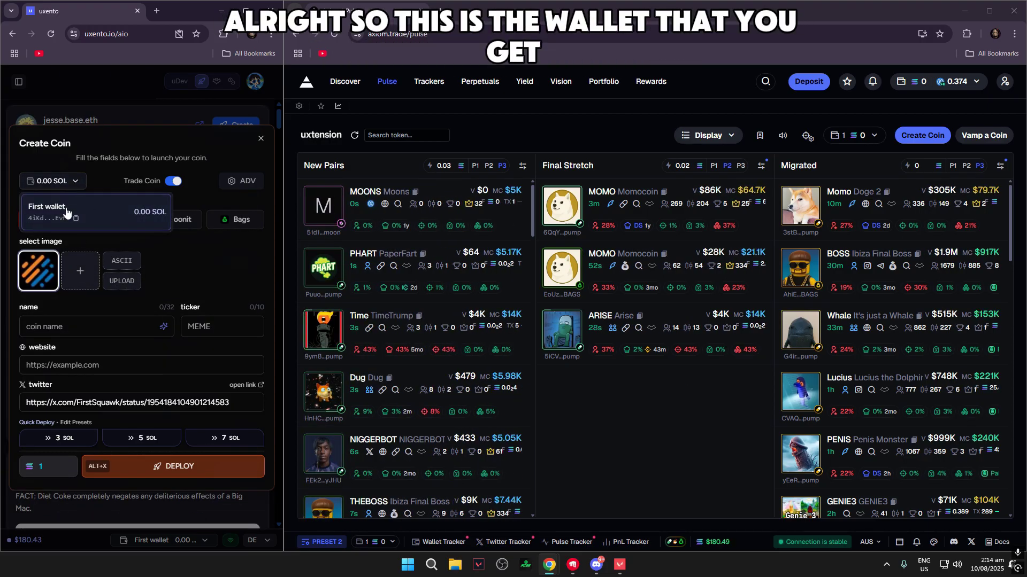
pyautogui.click(260, 138)
# - Maximize uxento and show the Dev Mode wallet settings from the account menu
pyautogui.click(245, 11)
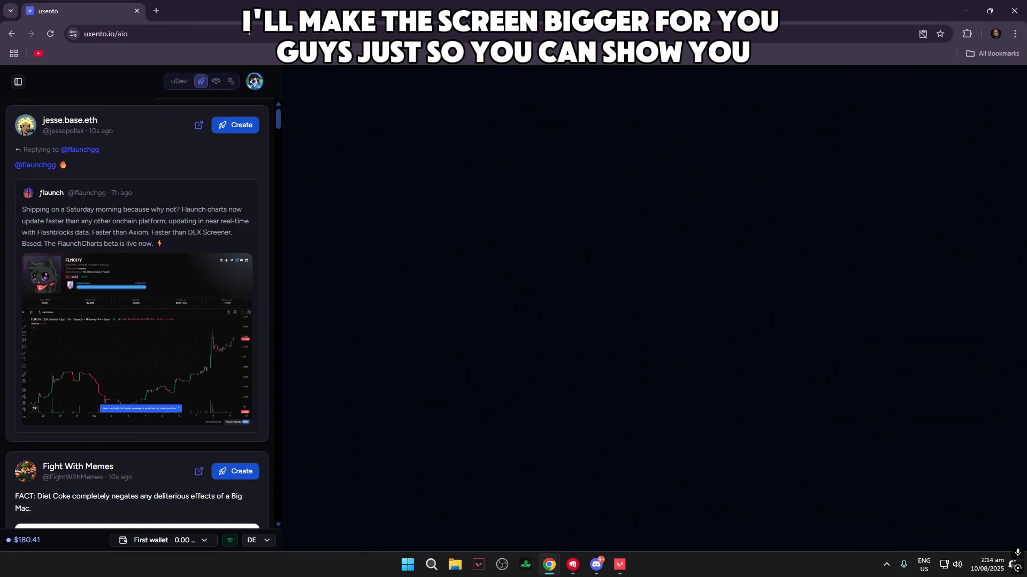
pyautogui.click(1000, 82)
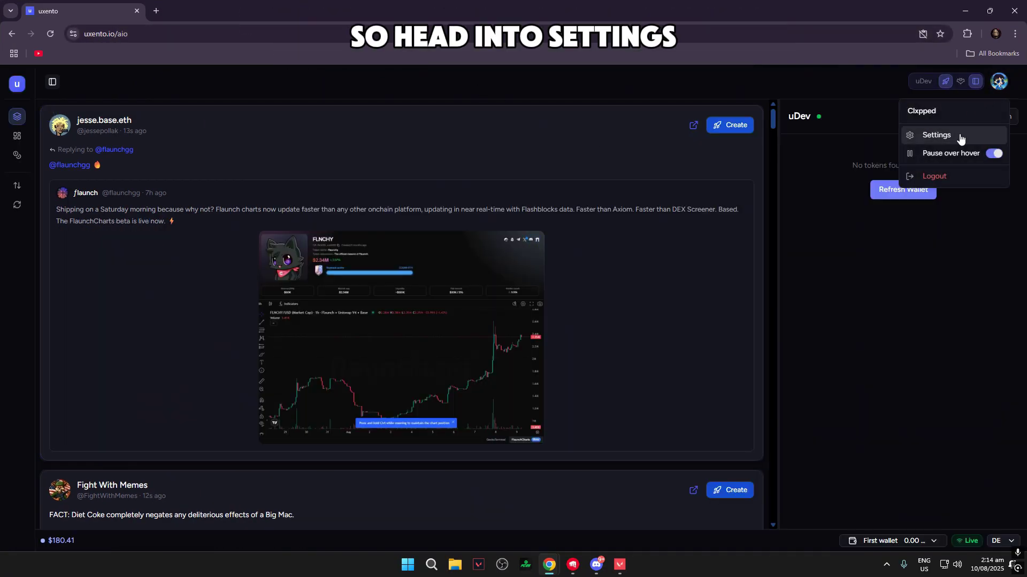
pyautogui.click(958, 135)
pyautogui.click(194, 198)
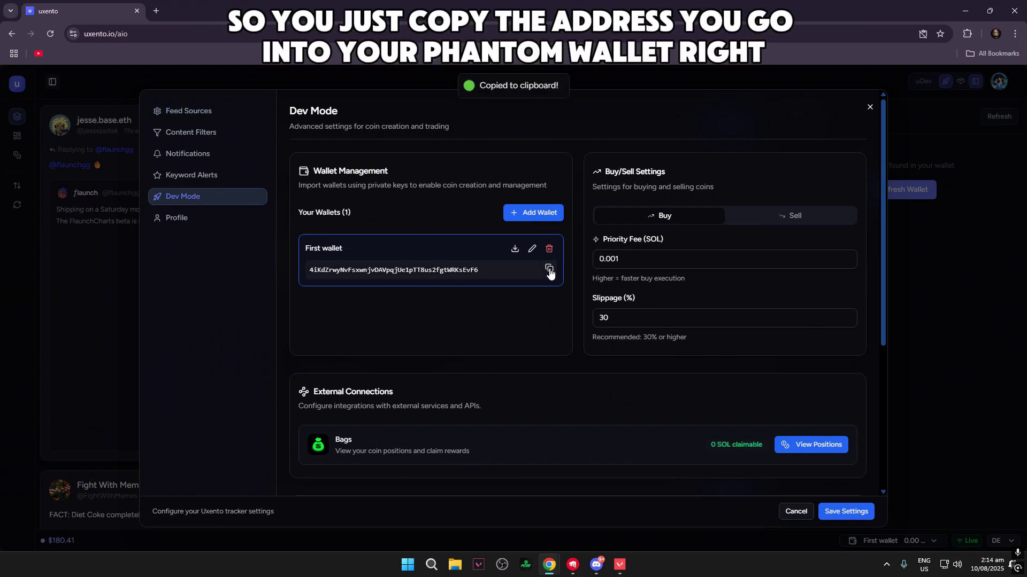
# - Check the Phantom wallet extension, then change the buy priority fee to 0.005 SOL
pyautogui.click(968, 34)
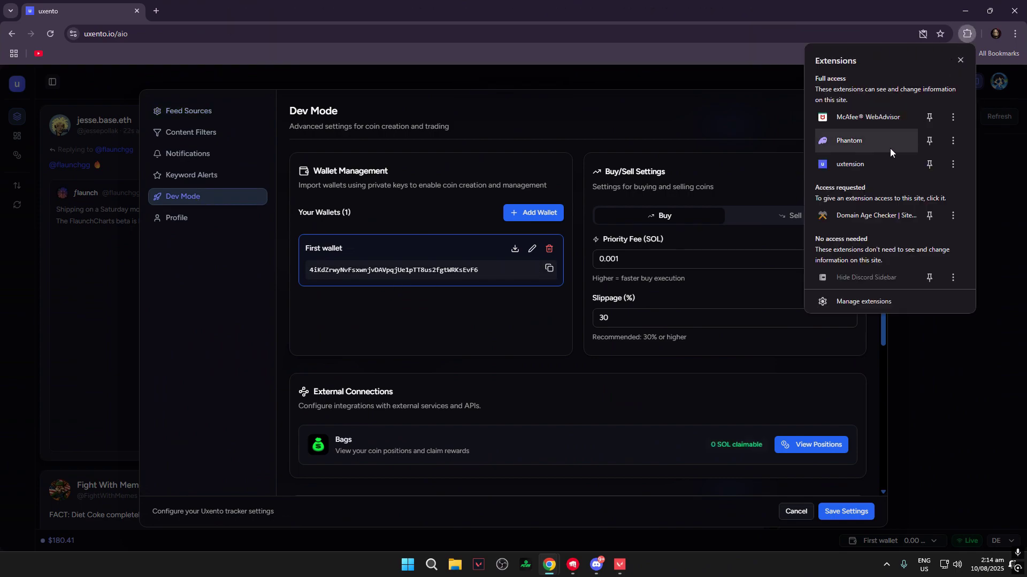
pyautogui.click(888, 146)
pyautogui.click(948, 33)
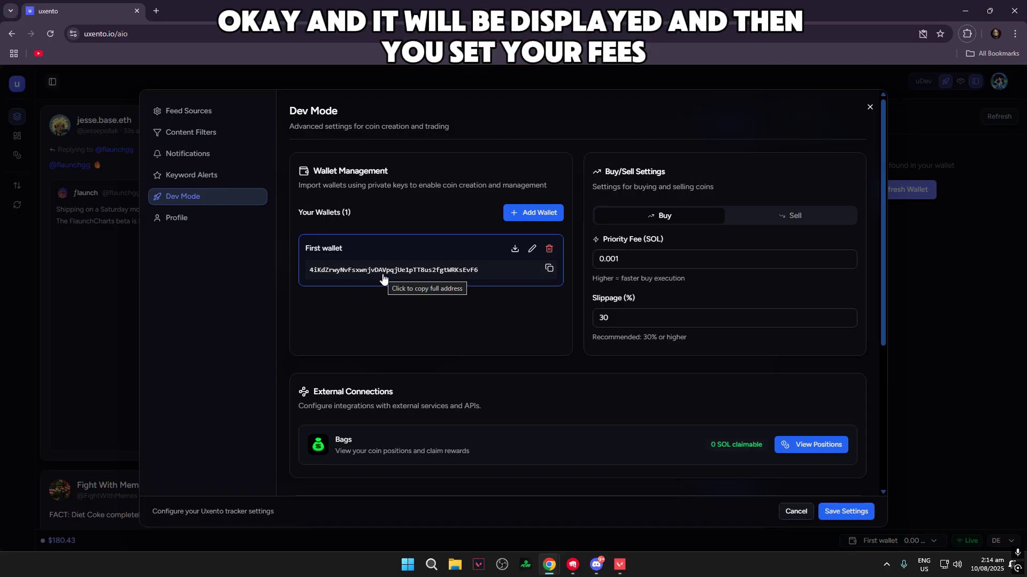
pyautogui.click(646, 266)
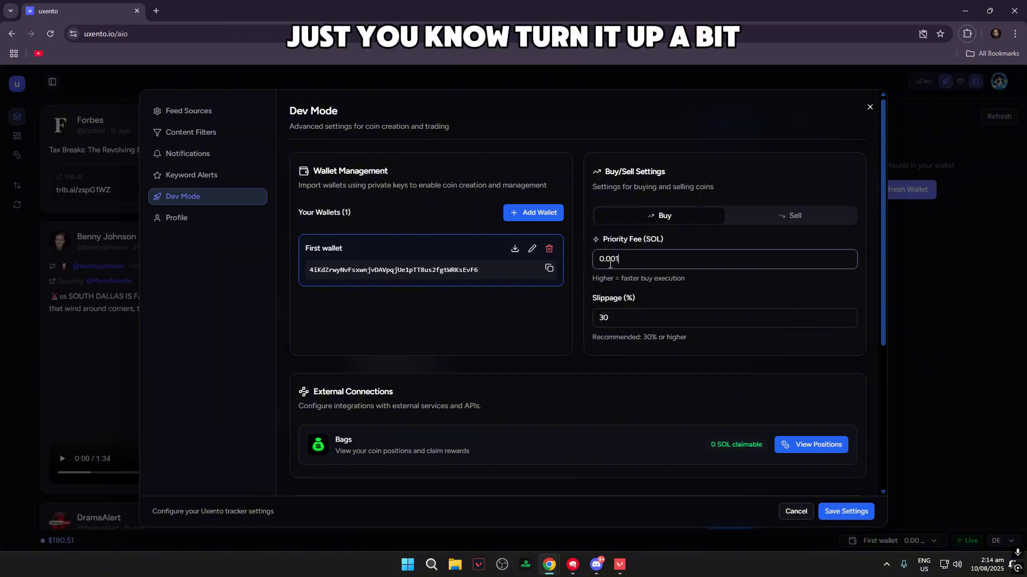
pyautogui.press('BackSpace')
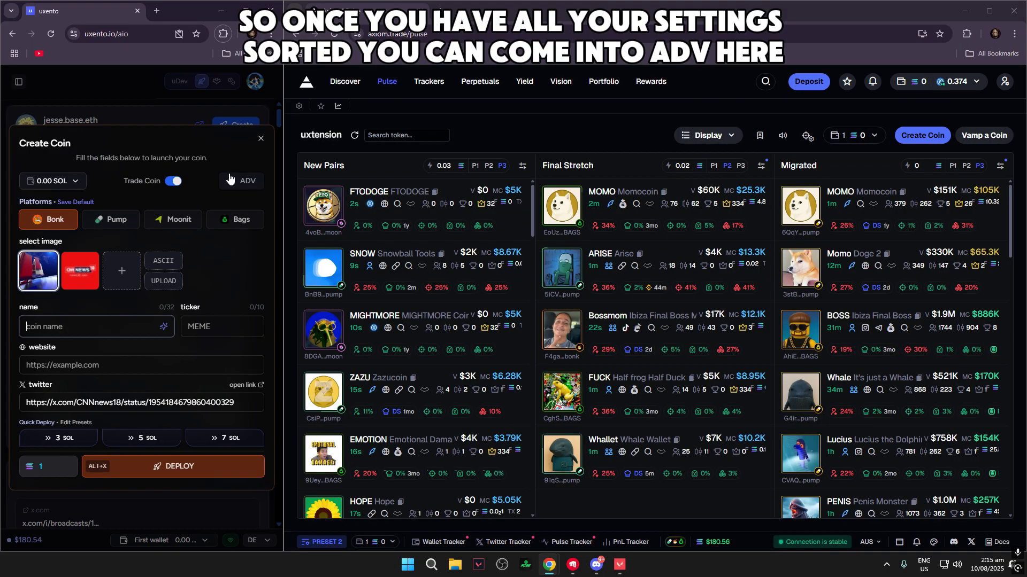
# - Open the Advanced Settings on the CNNnews18 Create Coin form
pyautogui.click(239, 184)
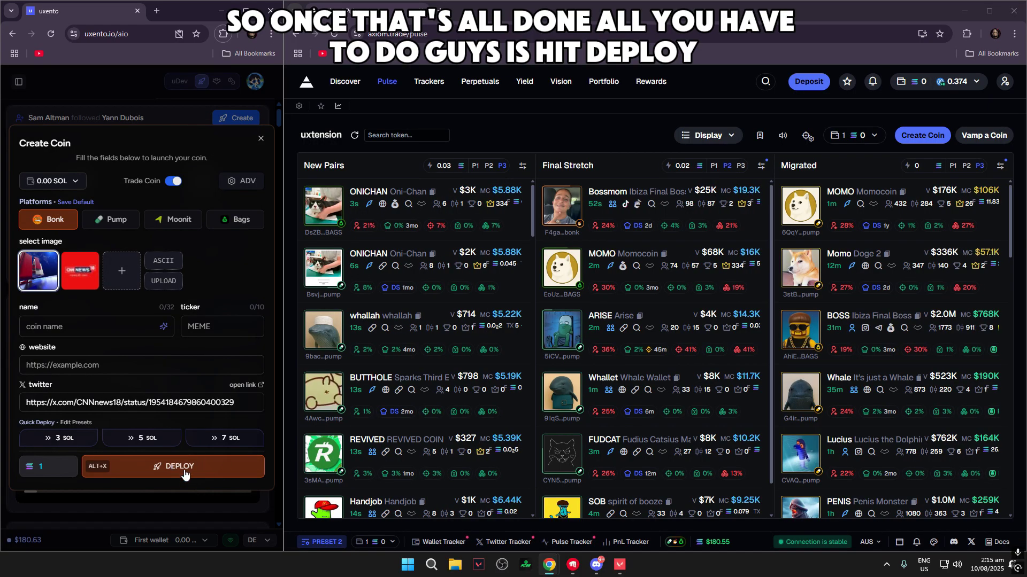
# - Open the ONICHAN token page, return to Pulse, review ONICHAN's price chart, then go back to Pulse
pyautogui.click(438, 185)
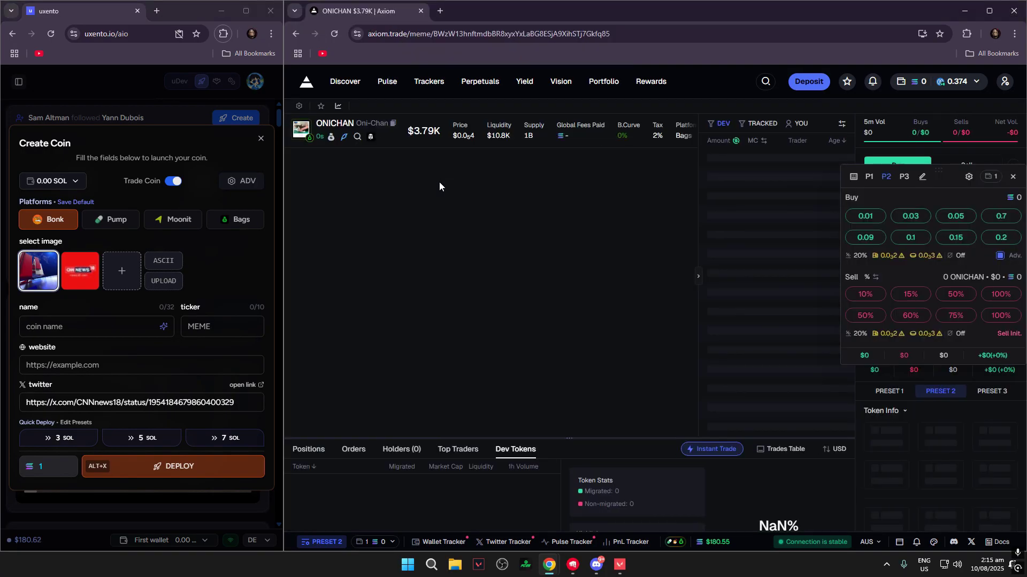
pyautogui.moveTo(620, 228)
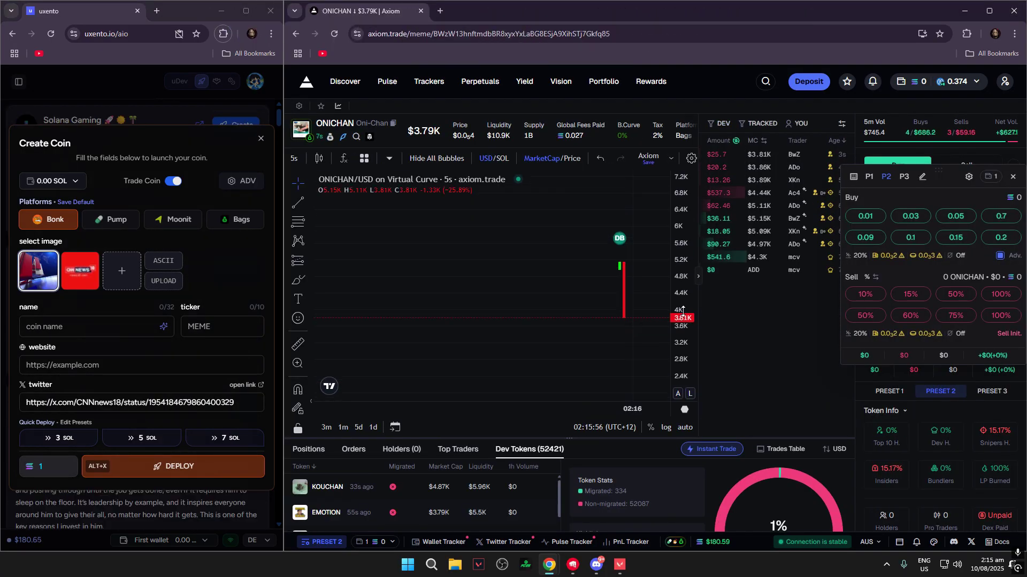
pyautogui.hotkey('alt', 'Left')
pyautogui.click(446, 380)
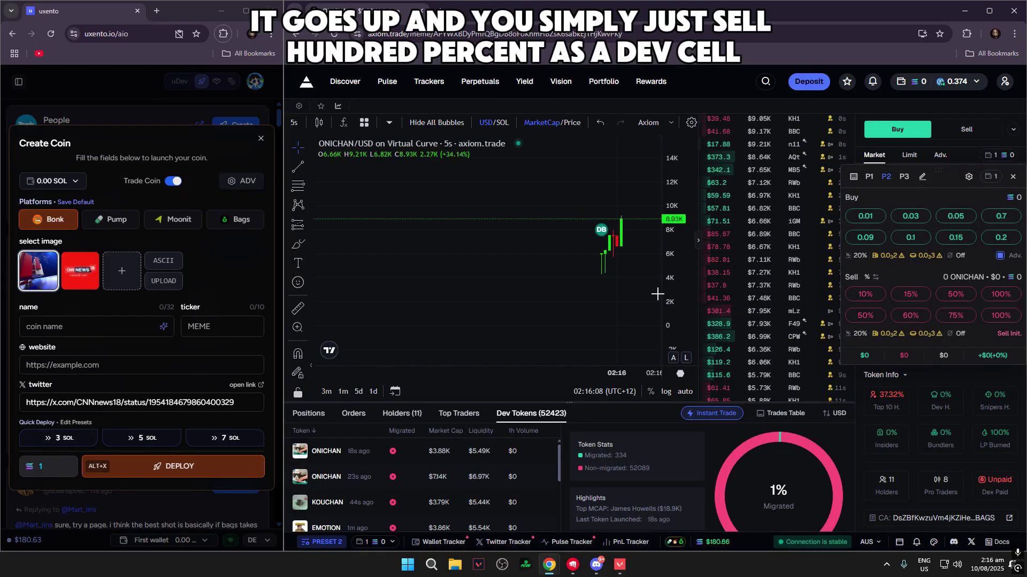
pyautogui.scroll(-3, 633, 262)
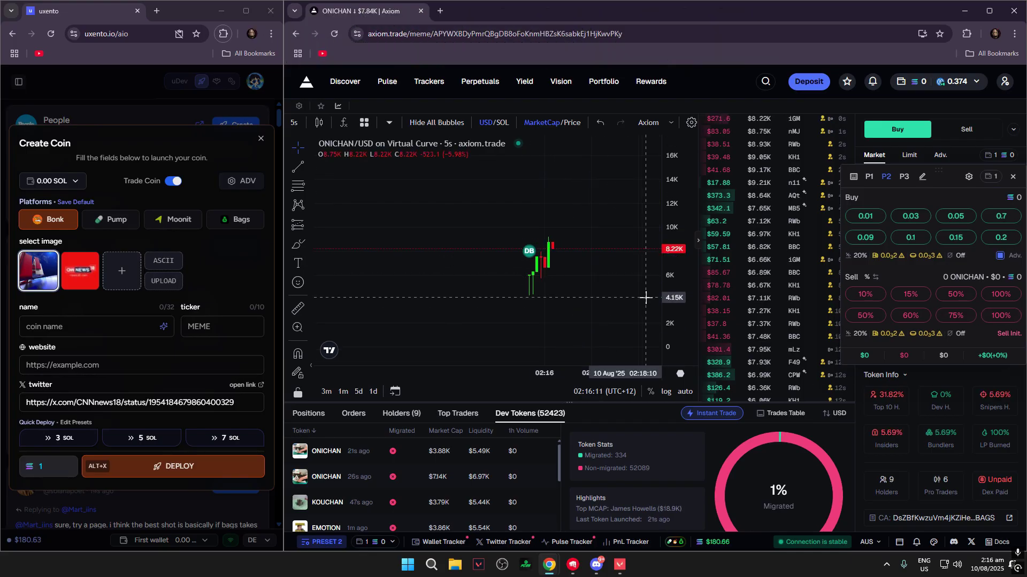
pyautogui.scroll(3, 610, 257)
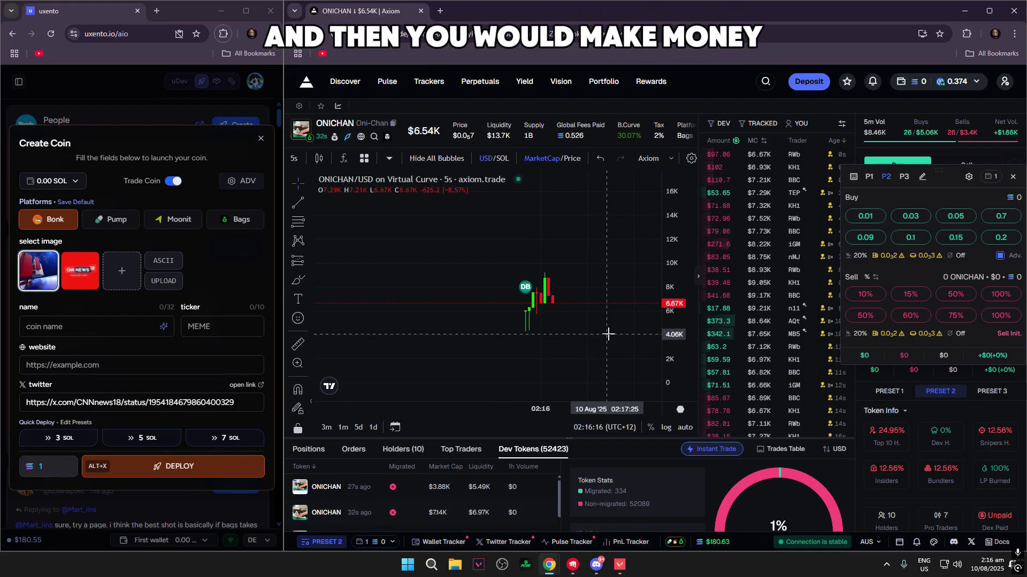
pyautogui.scroll(2, 589, 338)
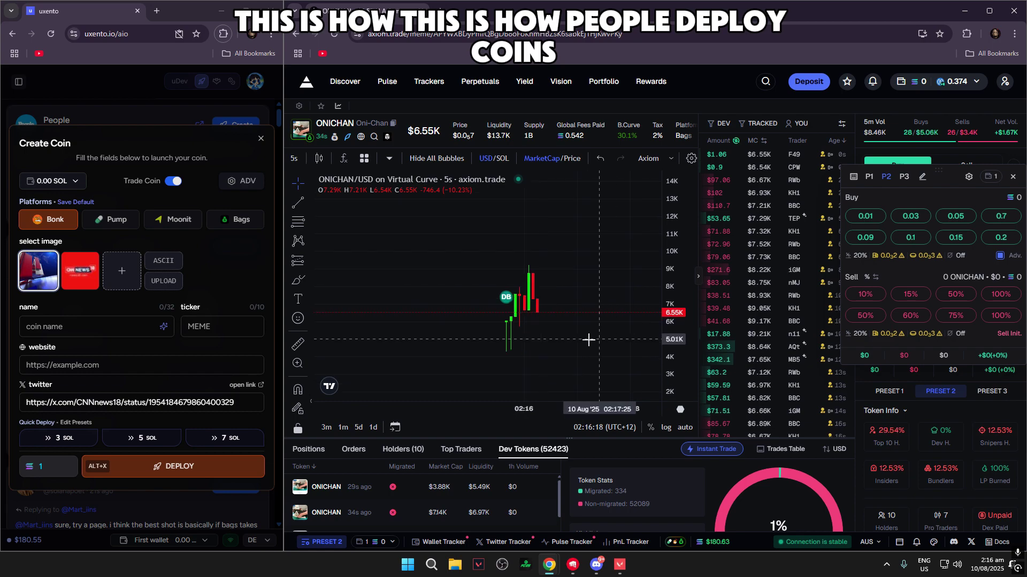
pyautogui.click(385, 82)
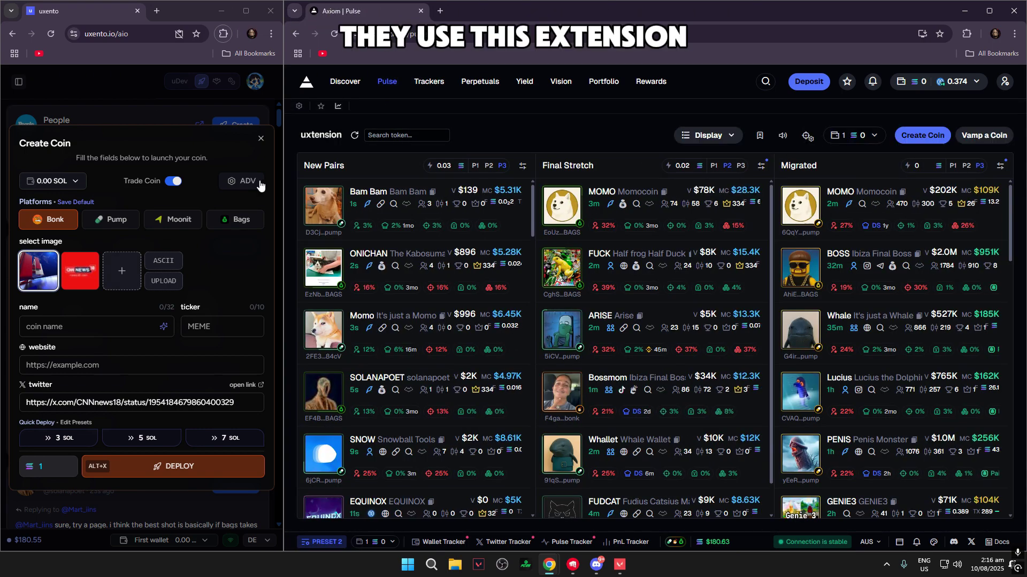
# - Close uxento's Create Coin form and view Axiom Rewards: 1,304,284 points, 37.92 SOL earned
pyautogui.click(261, 140)
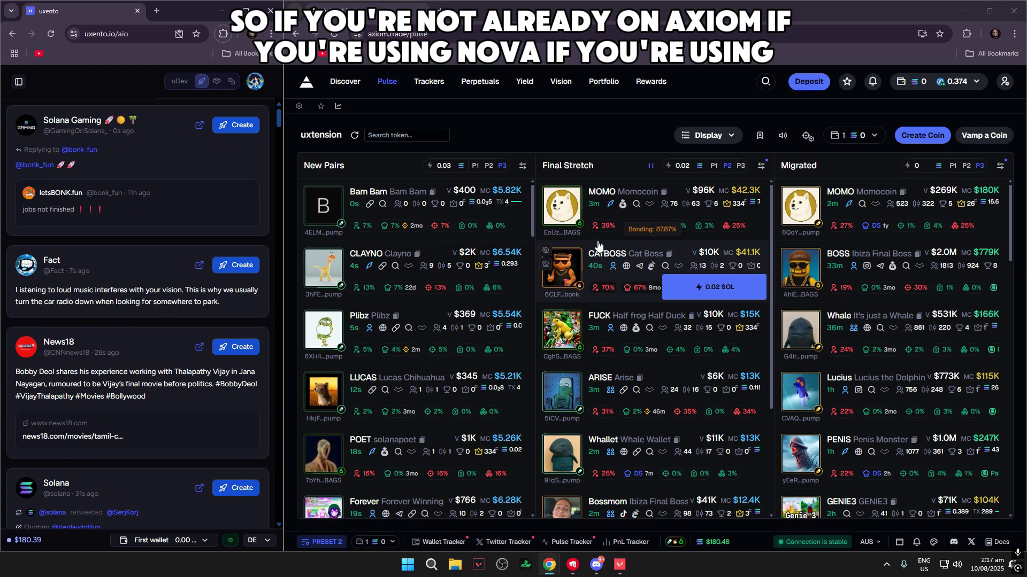
pyautogui.moveTo(570, 214)
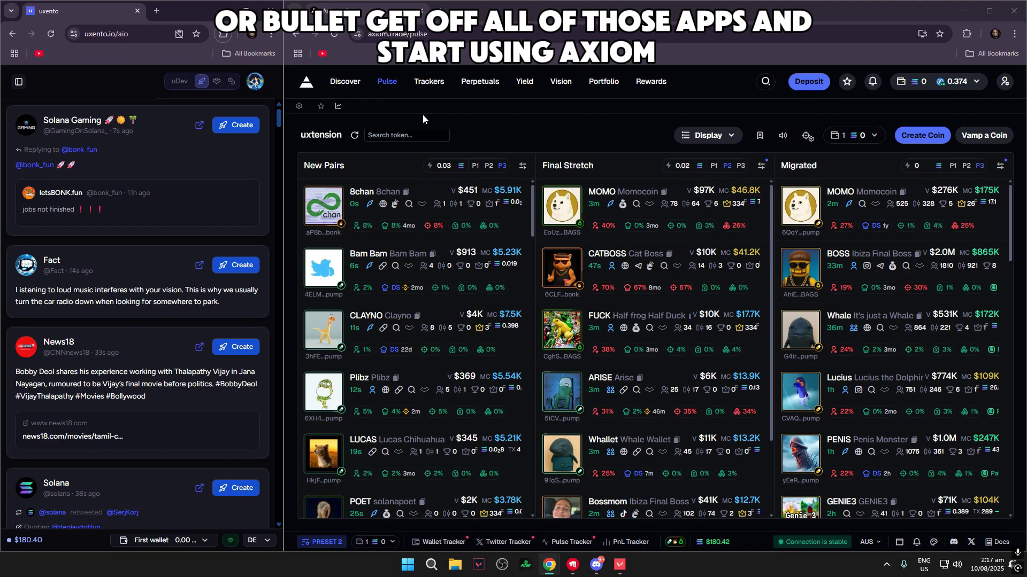
pyautogui.click(650, 81)
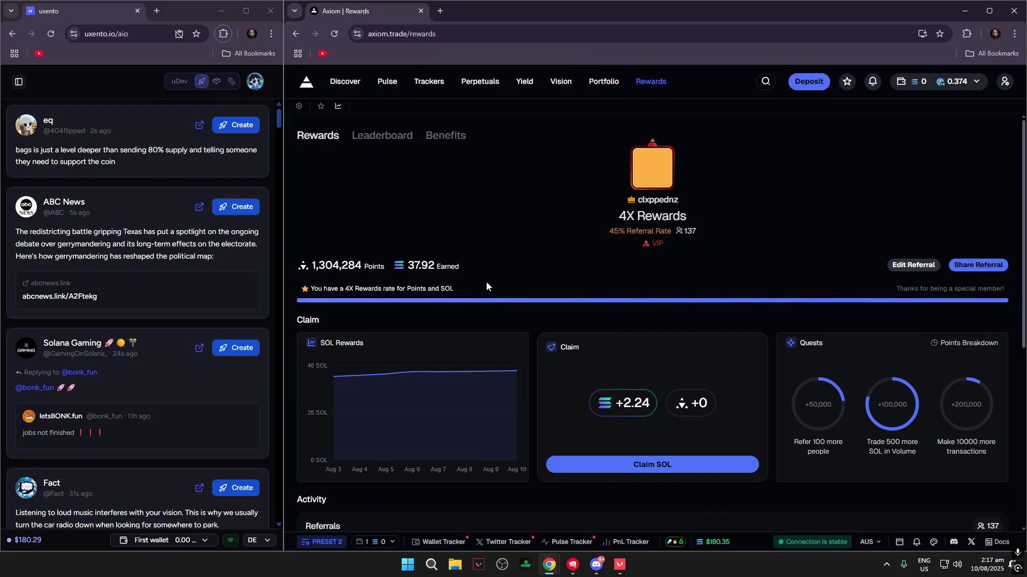
pyautogui.moveTo(384, 269); pyautogui.dragTo(308, 269)
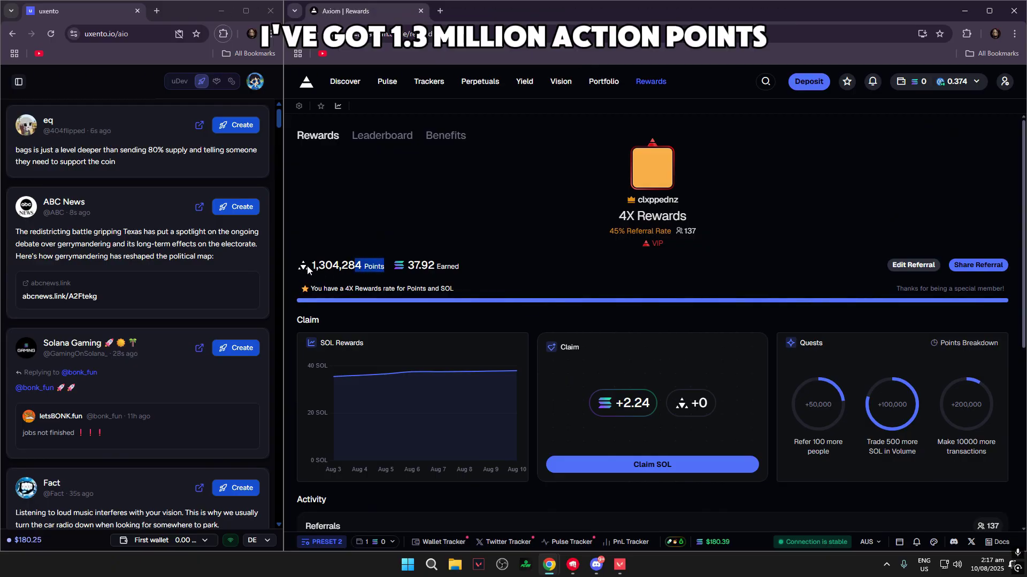
pyautogui.click(313, 269)
pyautogui.moveTo(327, 268); pyautogui.dragTo(306, 267)
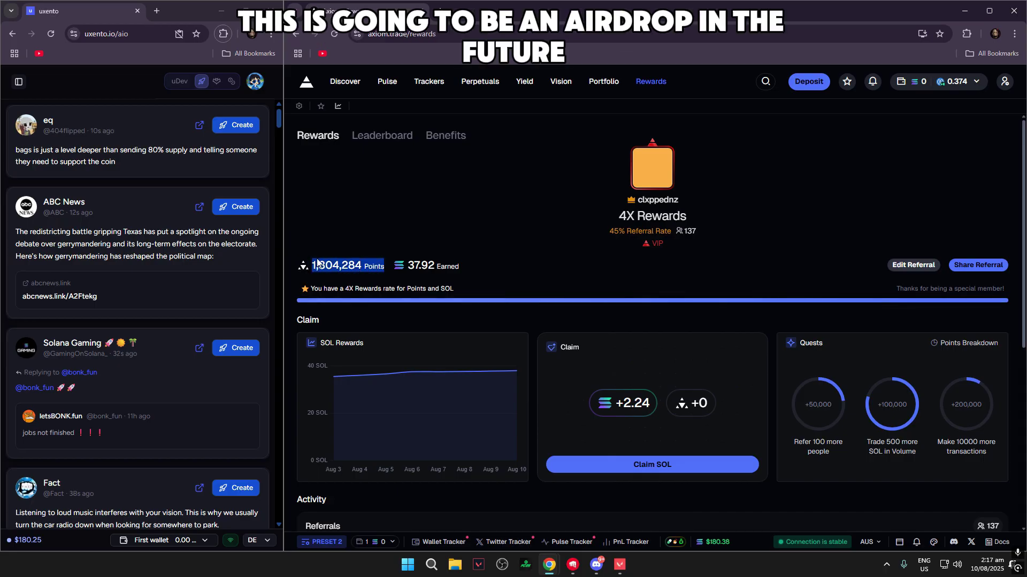
pyautogui.doubleClick(331, 266)
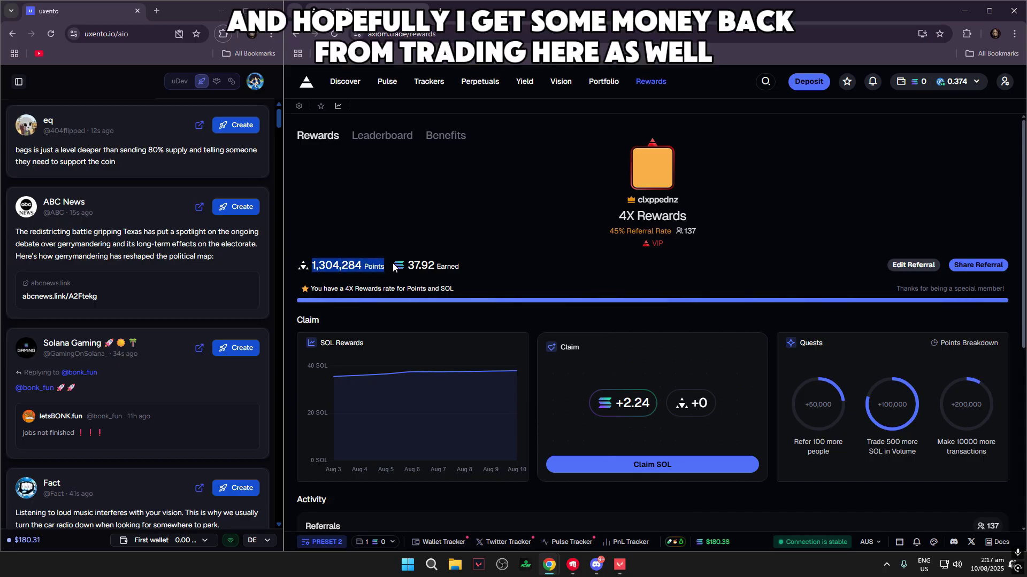
pyautogui.click(314, 271)
pyautogui.click(458, 243)
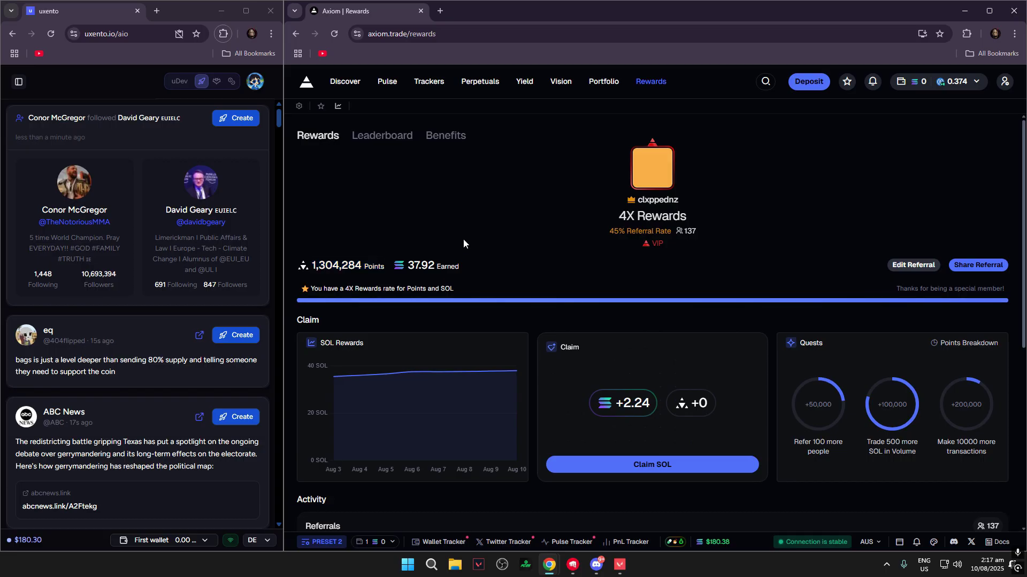
pyautogui.moveTo(407, 266); pyautogui.dragTo(475, 269)
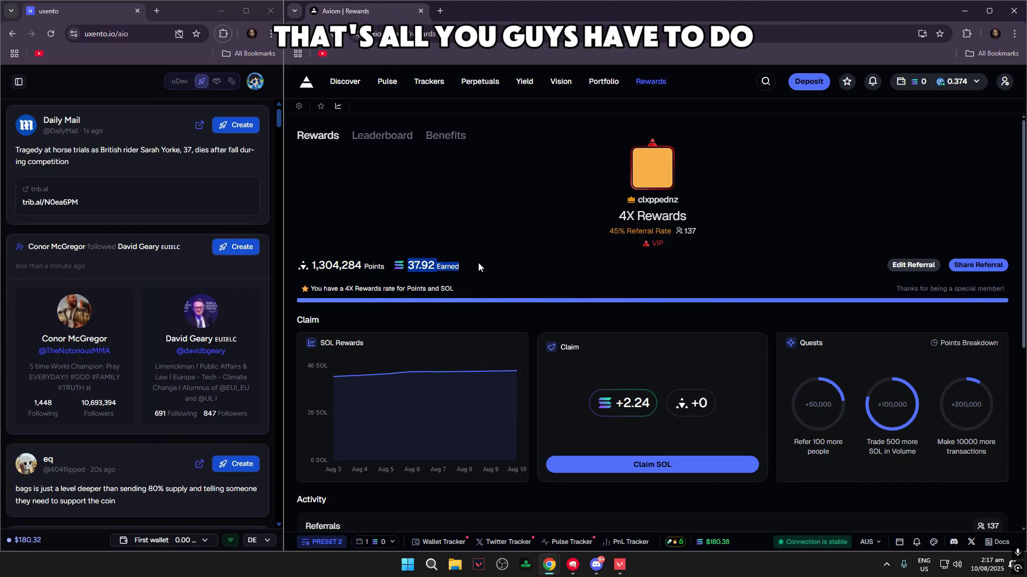
pyautogui.click(463, 268)
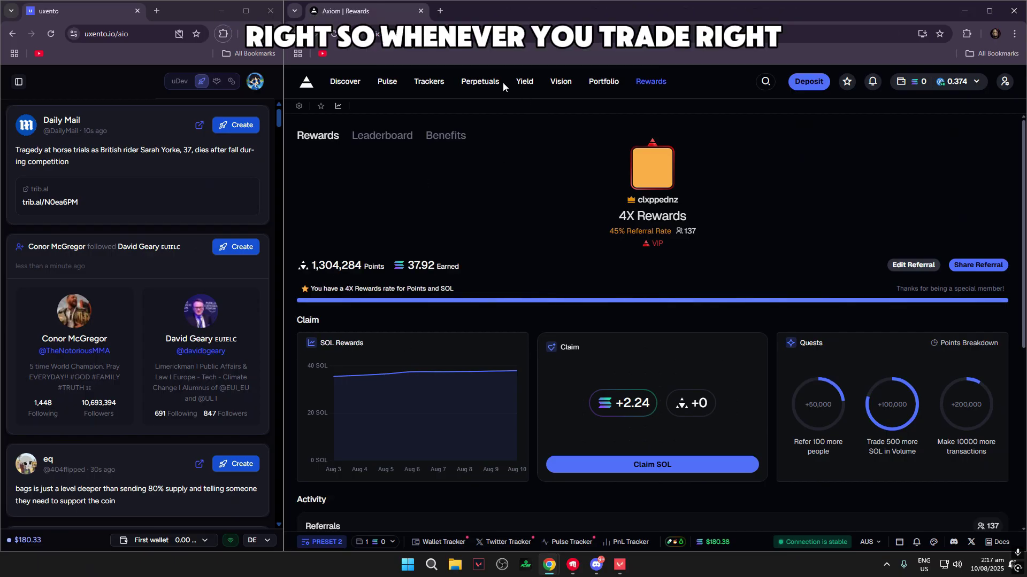
# - Return to Axiom Pulse, briefly open the MOMO token page, and come back to Pulse
pyautogui.click(387, 81)
pyautogui.click(474, 261)
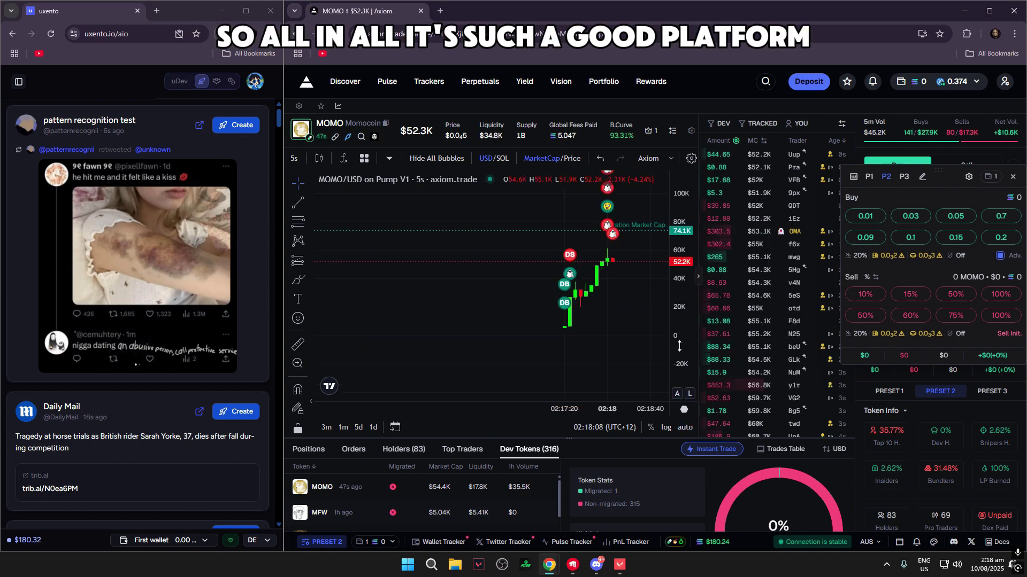
pyautogui.click(388, 81)
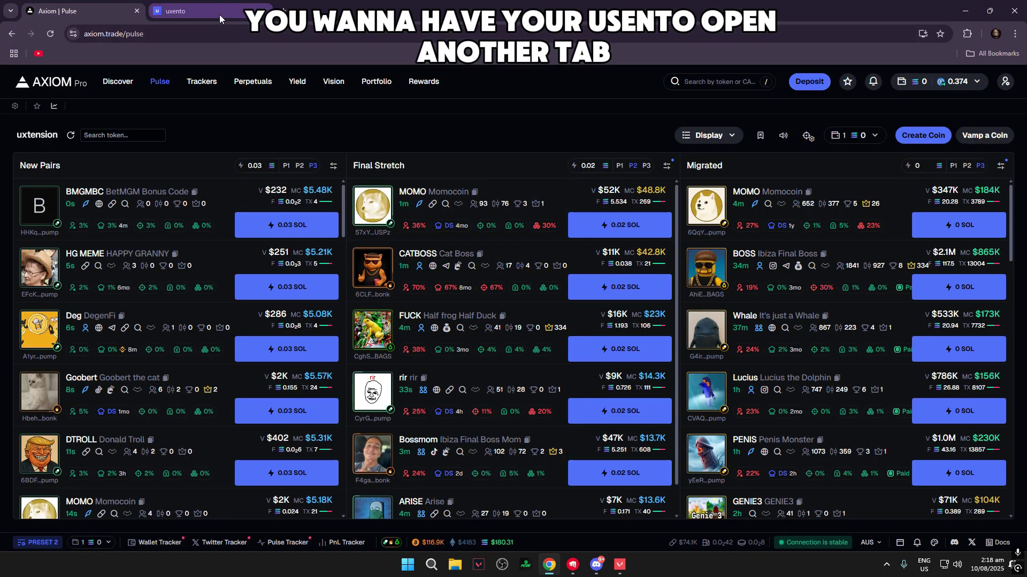
# - Pull uxento into its own window, snap Axiom to the right, and narrow uxento to widen Axiom
pyautogui.moveTo(201, 11); pyautogui.dragTo(3, 32)
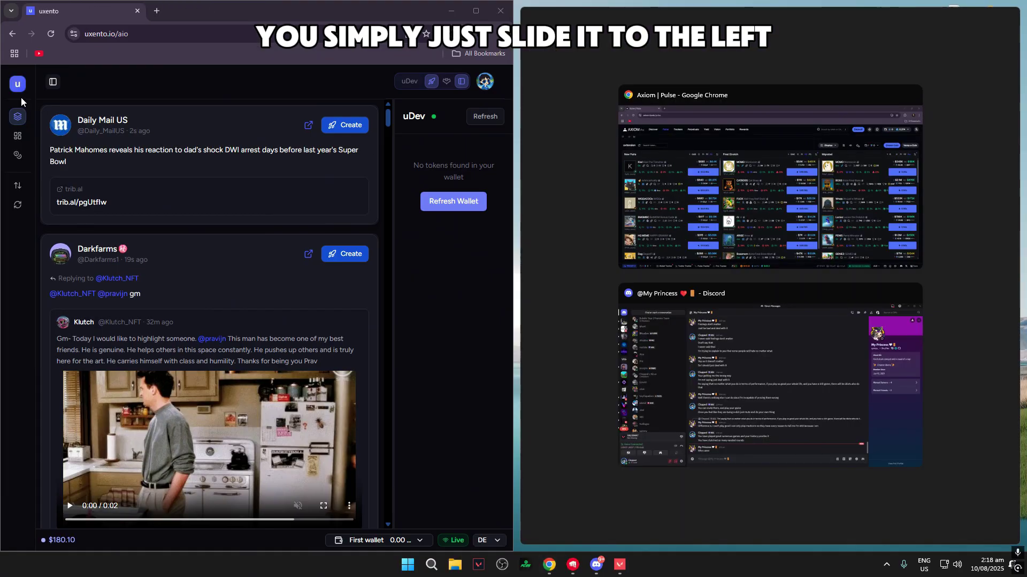
pyautogui.click(731, 95)
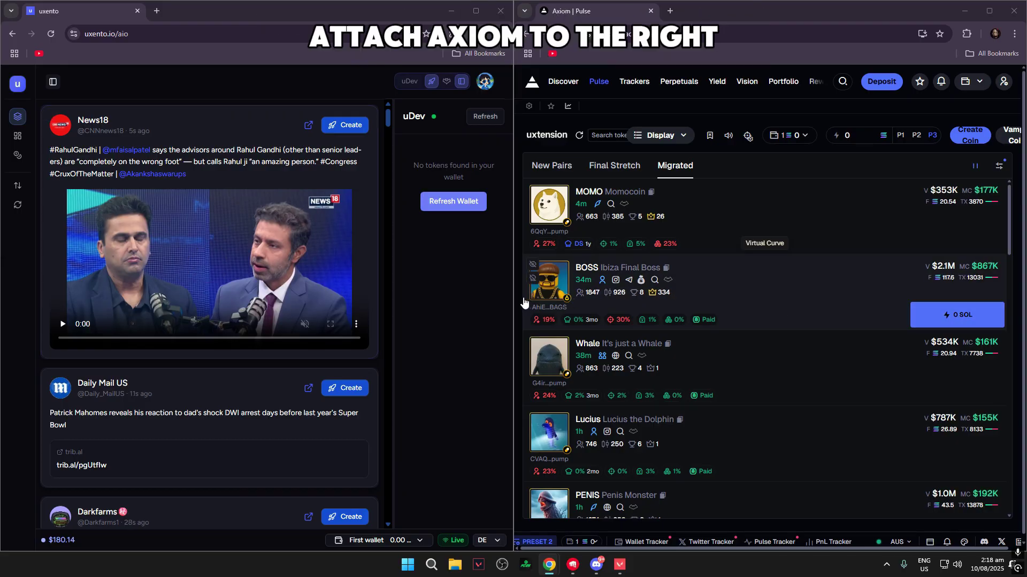
pyautogui.moveTo(514, 295); pyautogui.dragTo(135, 295)
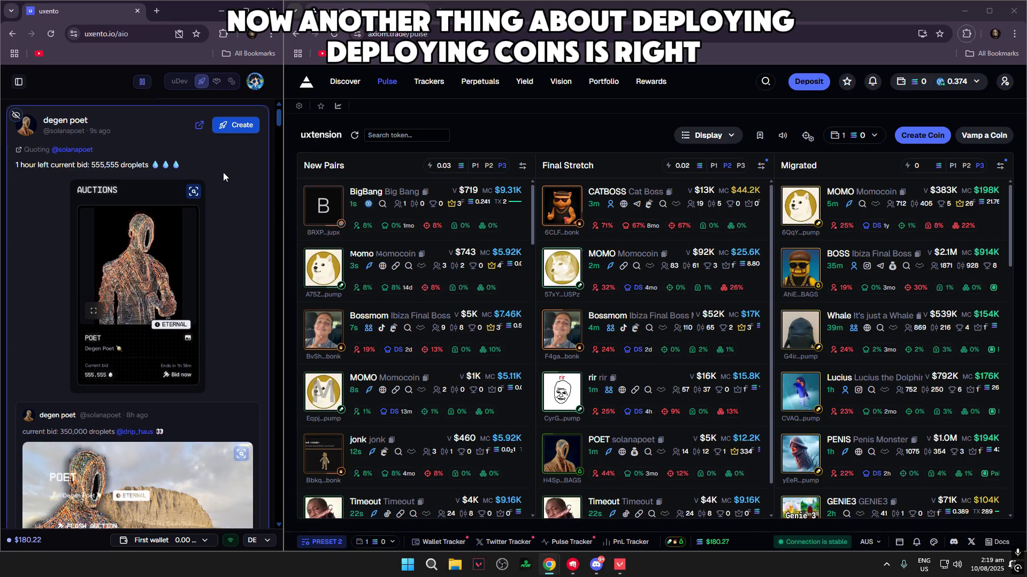
pyautogui.click(253, 82)
pyautogui.click(184, 135)
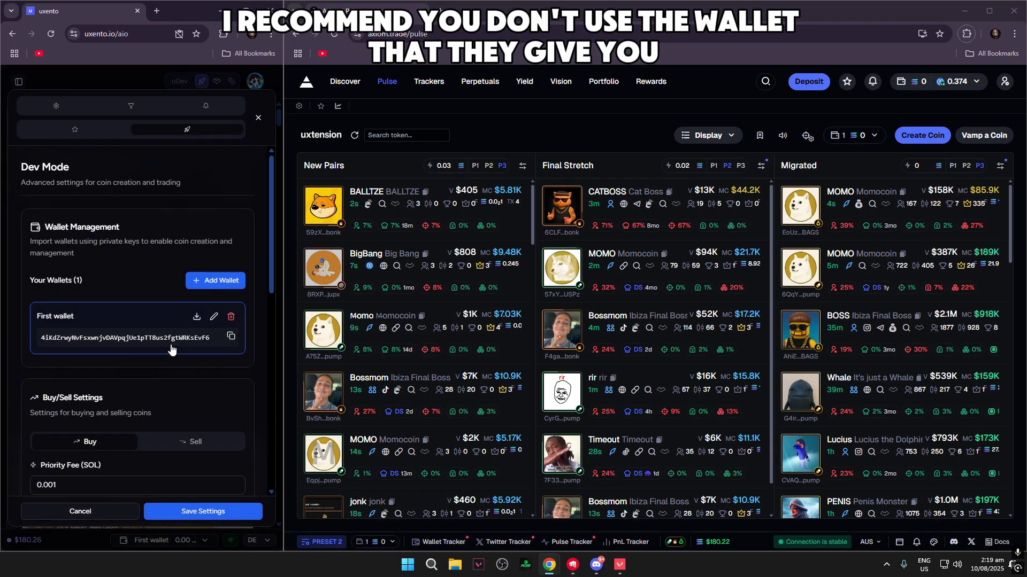
pyautogui.click(214, 281)
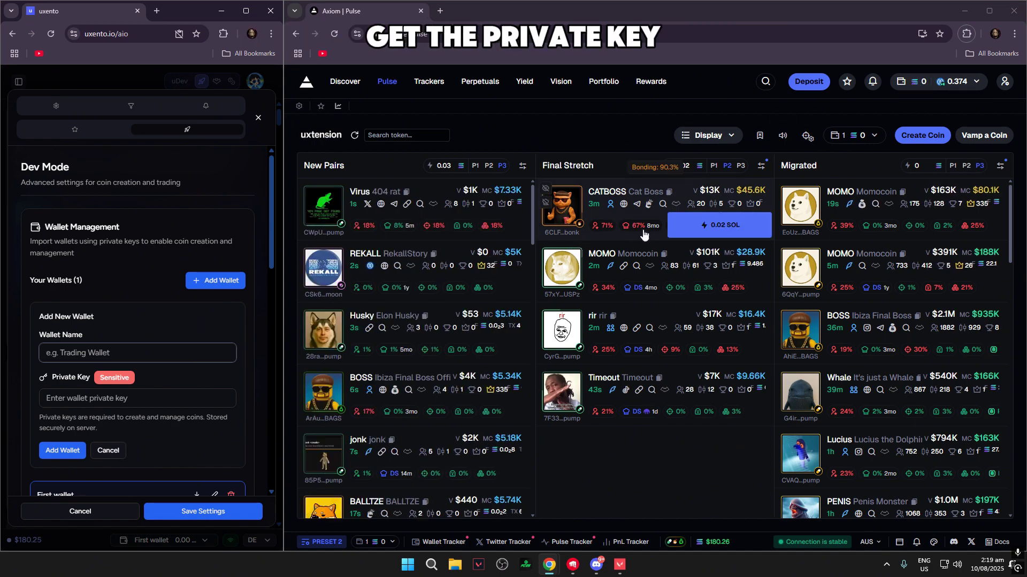
pyautogui.click(131, 400)
pyautogui.click(55, 354)
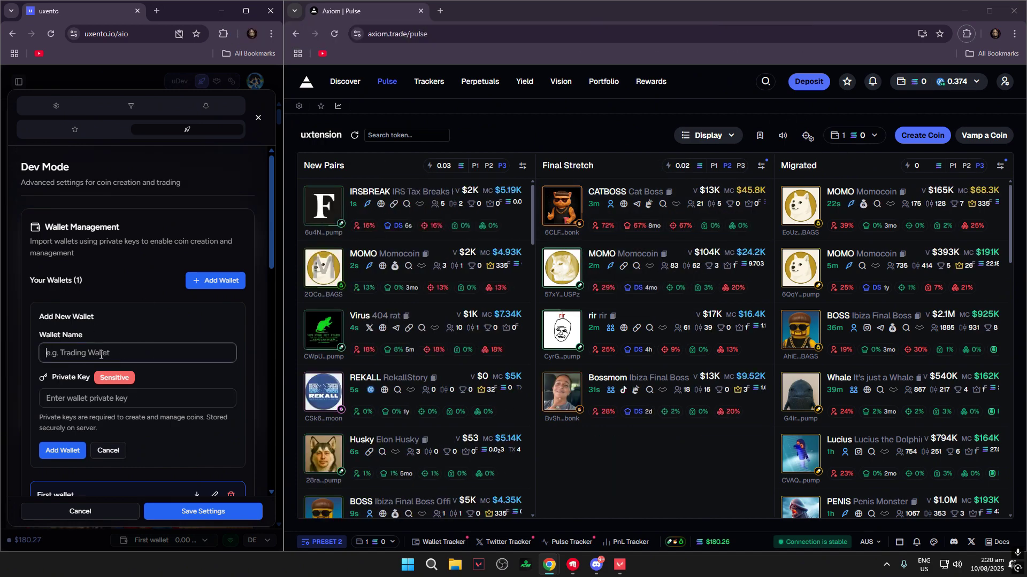
pyautogui.scroll(-2, 142, 314)
pyautogui.scroll(2, 155, 354)
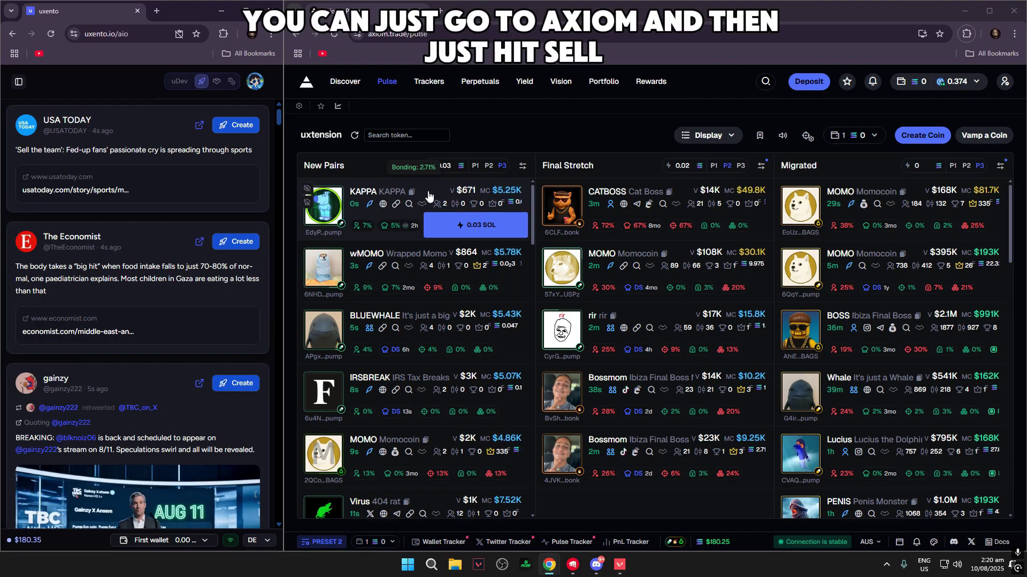
pyautogui.click(431, 196)
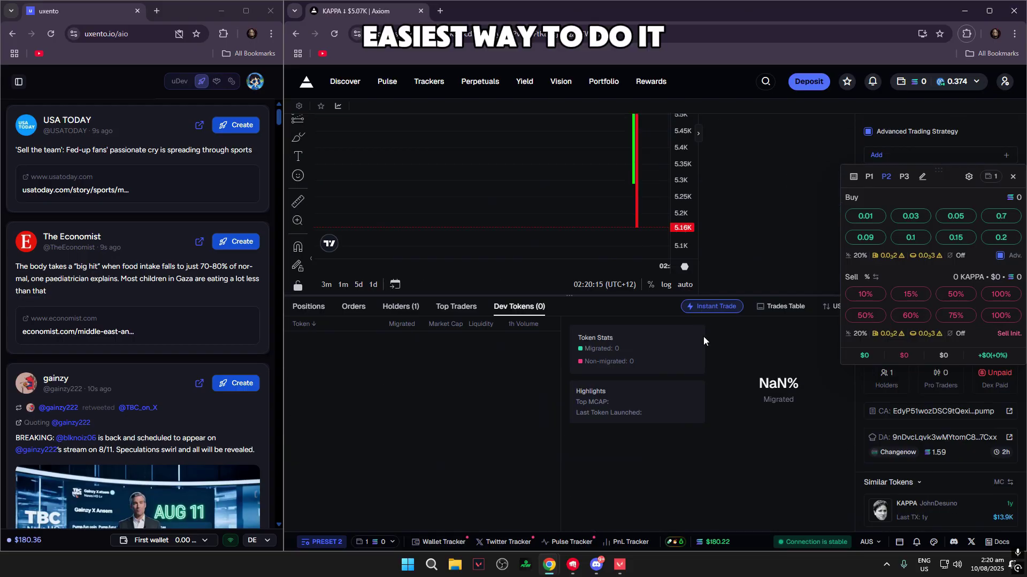
pyautogui.click(387, 85)
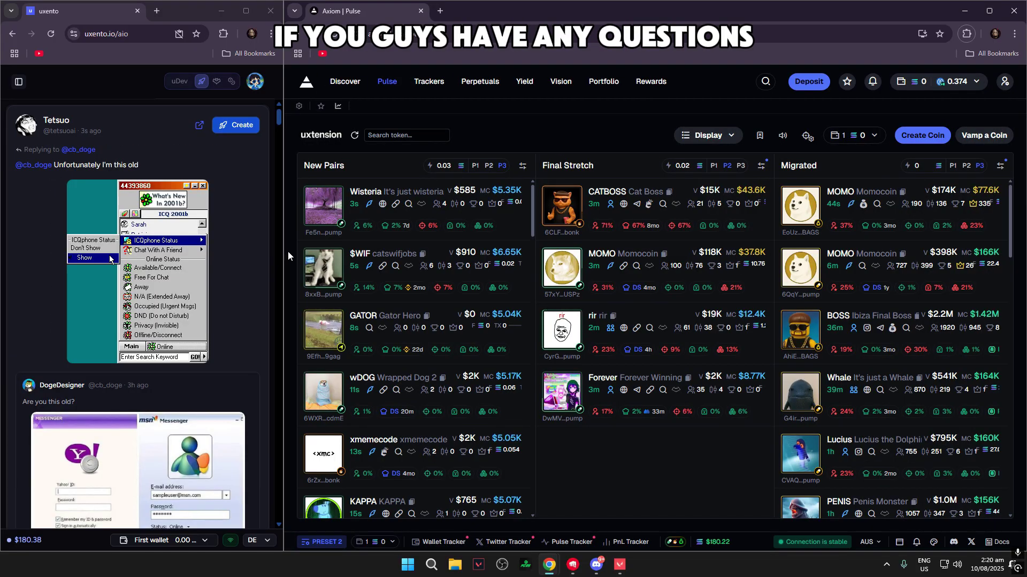